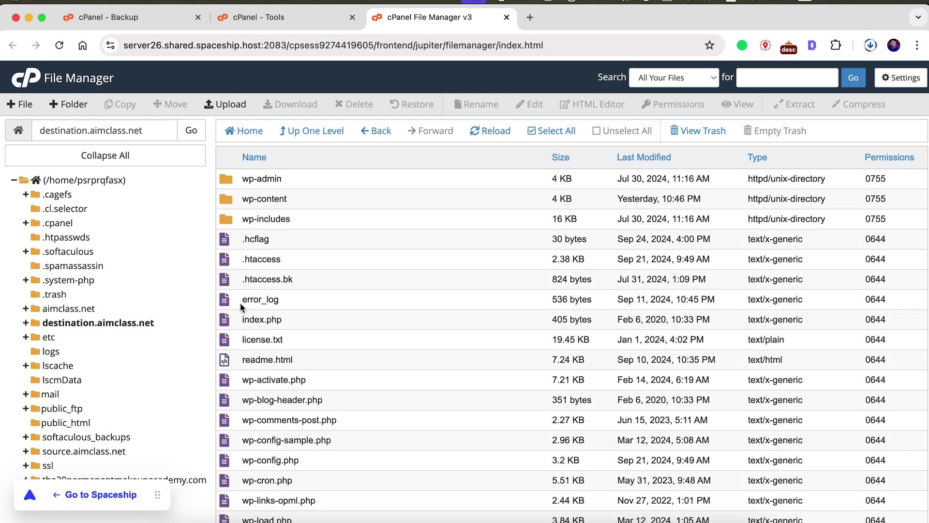
Open wp-config.php from the destination.aimclass.net folder in the code editor.
scroll(249, 374, "down", 2)
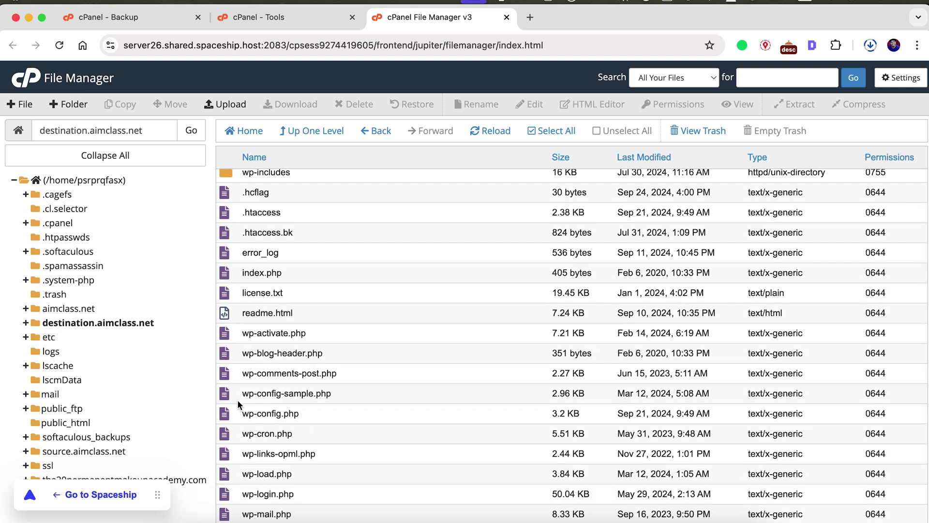
left_click(225, 414)
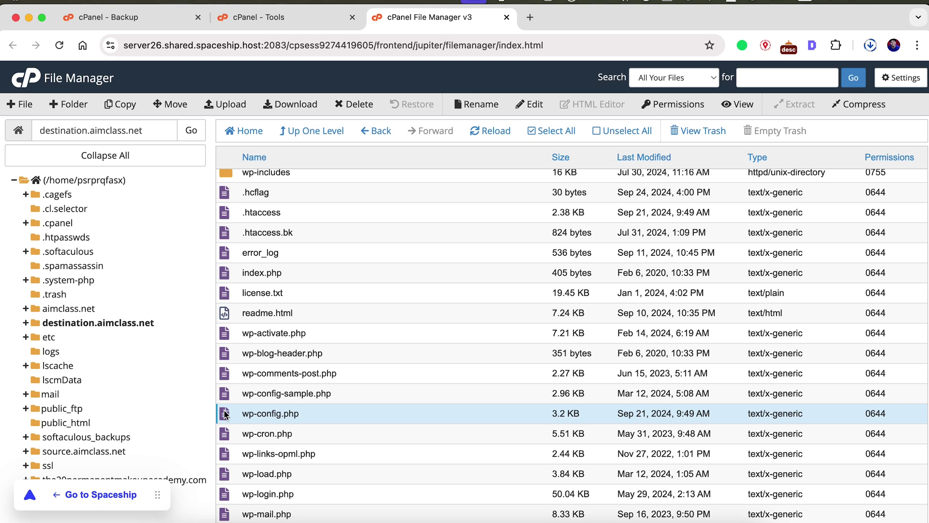
right_click(224, 413)
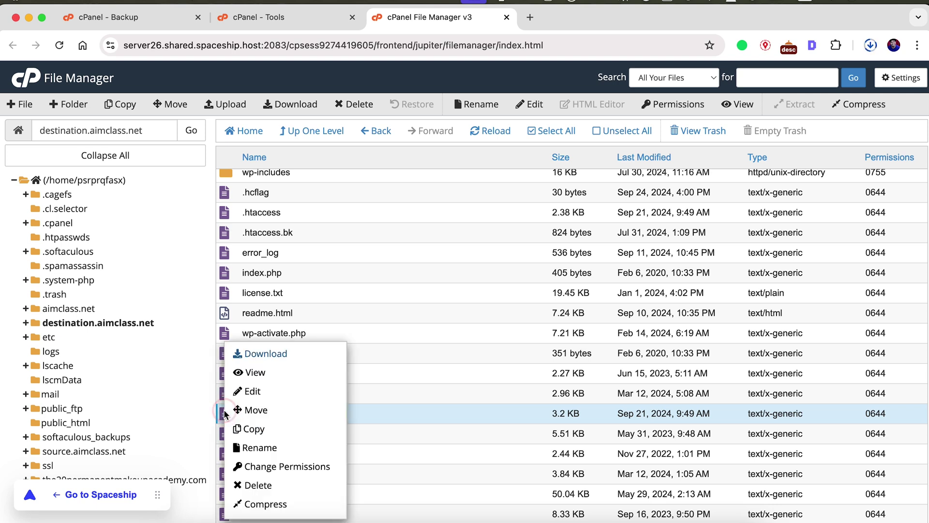
left_click(249, 390)
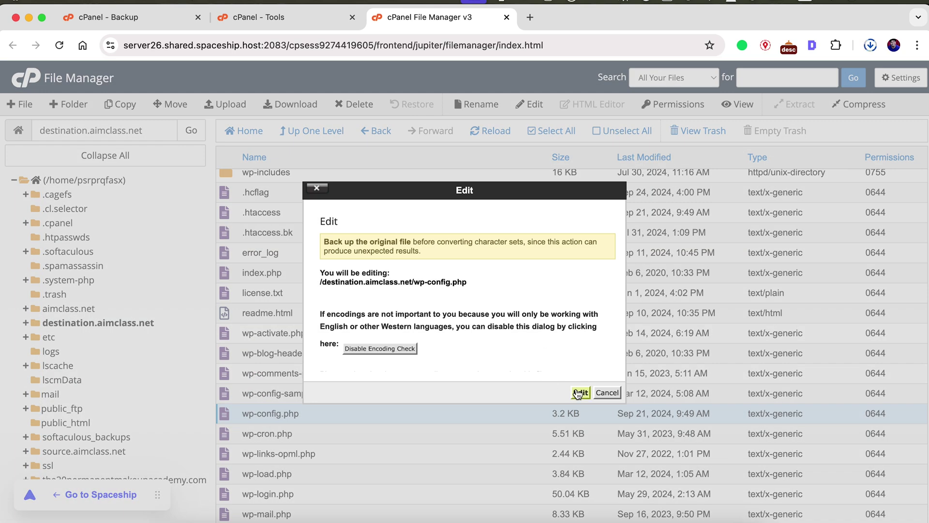
left_click(581, 391)
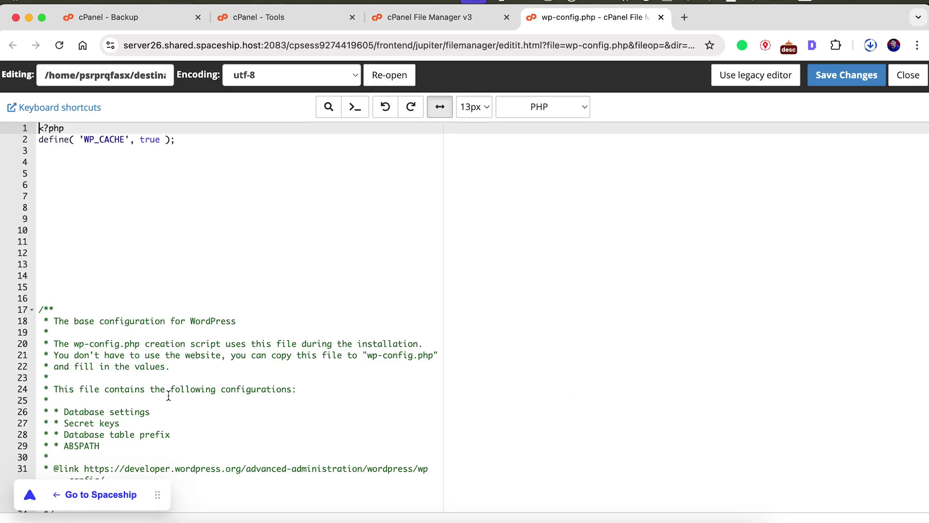
Look up the DB_NAME value in the database settings of wp-config.php, and close the editor and File Manager.
scroll(171, 369, "down", 8)
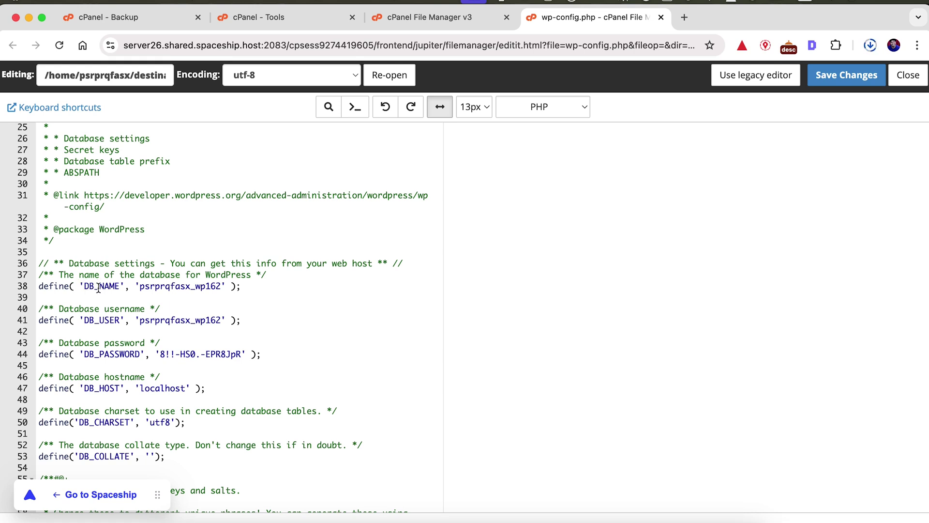
left_click(196, 289)
left_click_drag(196, 289, 222, 287)
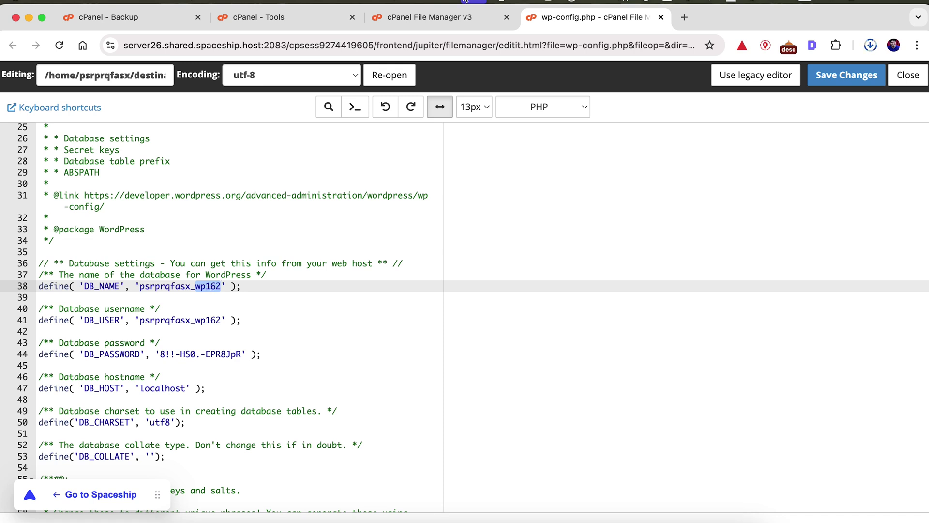
left_click(662, 18)
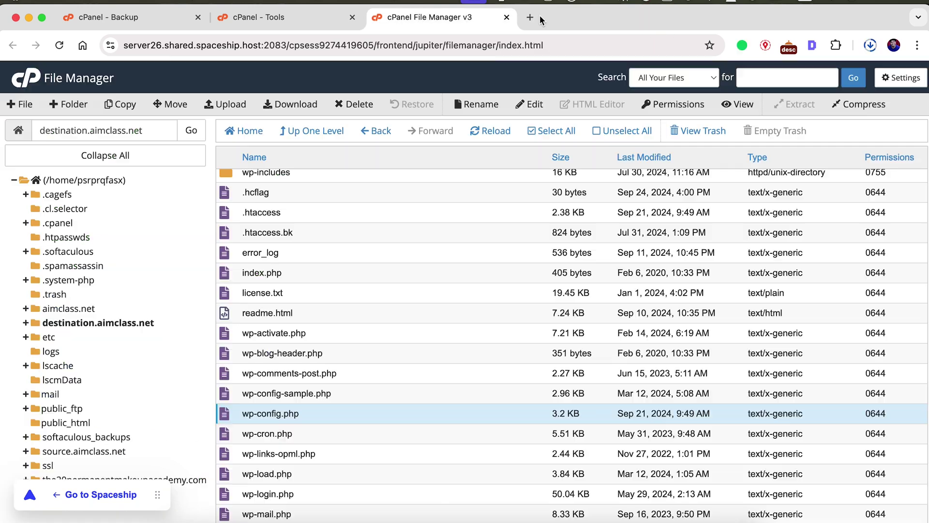
left_click(503, 18)
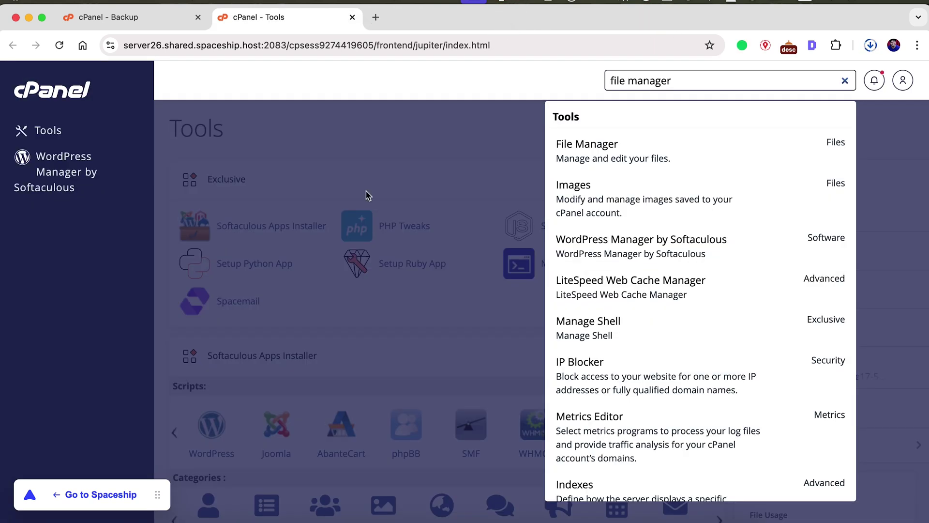
Download the MySQL database backup of psrprqfasx_wp162 from the Backup page and check it in the browser's recent downloads.
left_click(171, 23)
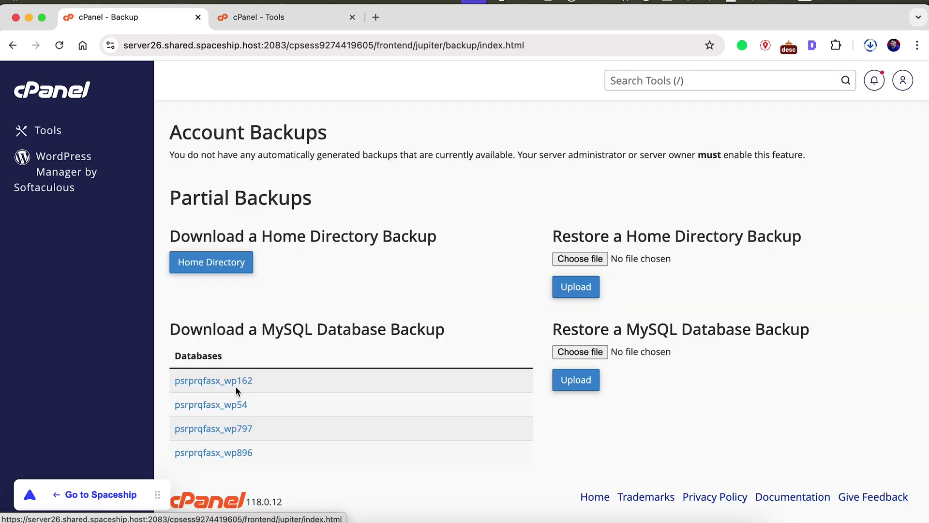
left_click(233, 381)
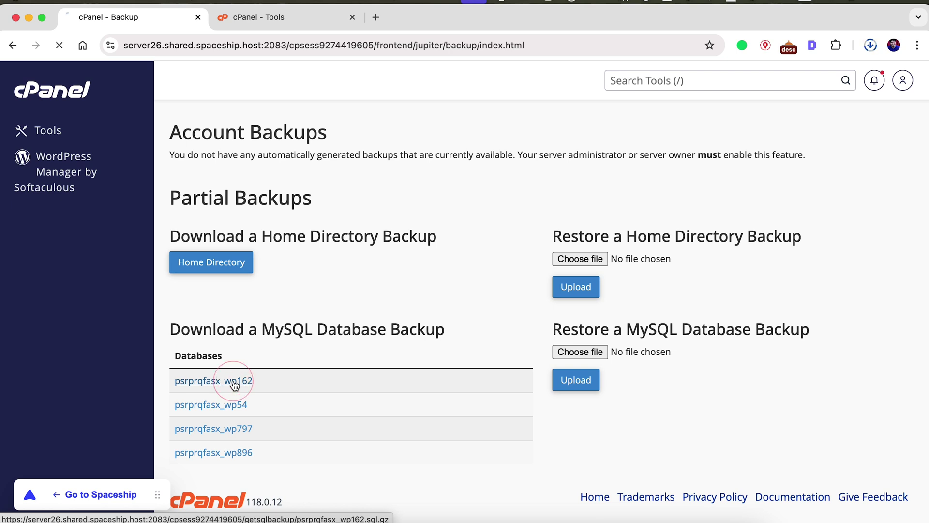
left_click(870, 47)
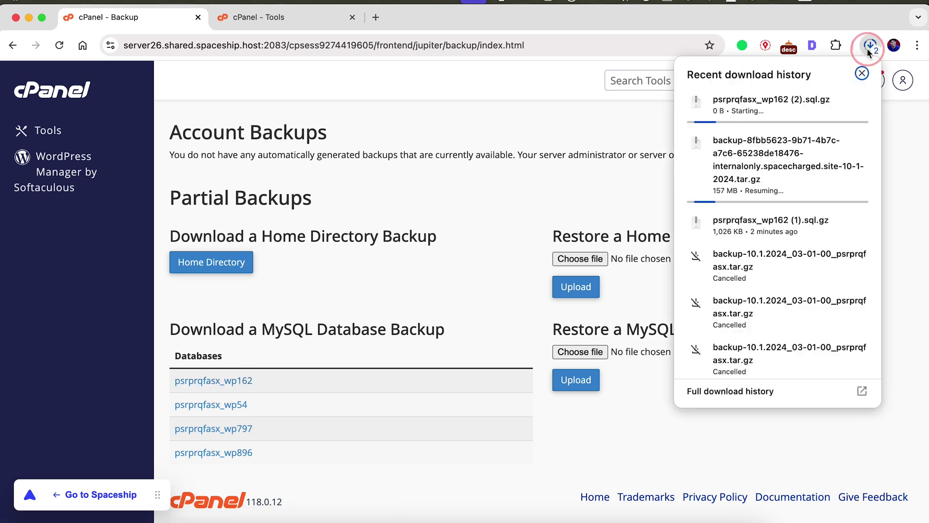
left_click(873, 46)
left_click(874, 47)
left_click(436, 240)
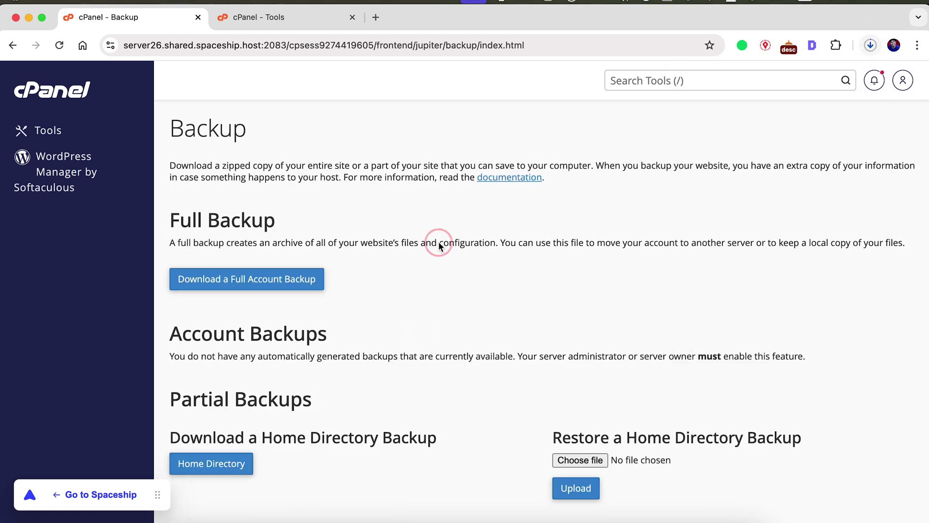
Check the full account backup's entry in the browser's recent download history.
scroll(348, 368, "down", 4)
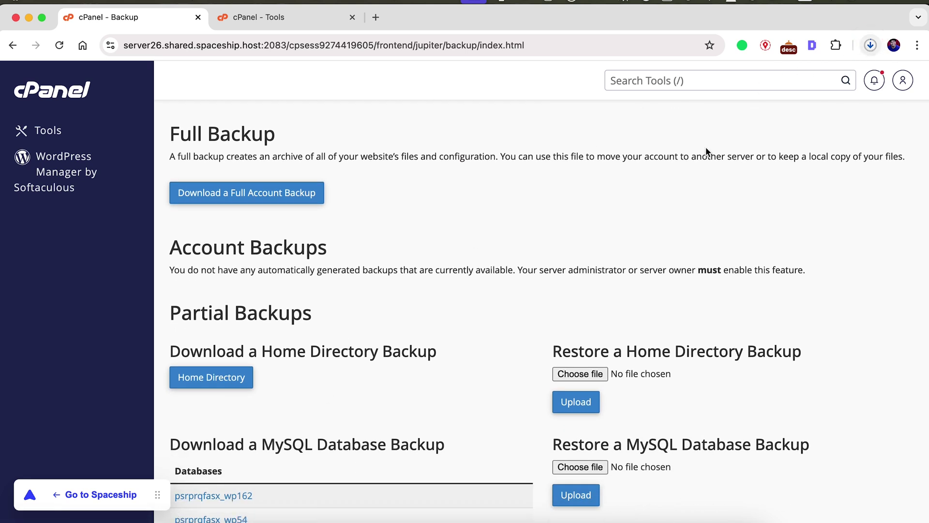
left_click(869, 46)
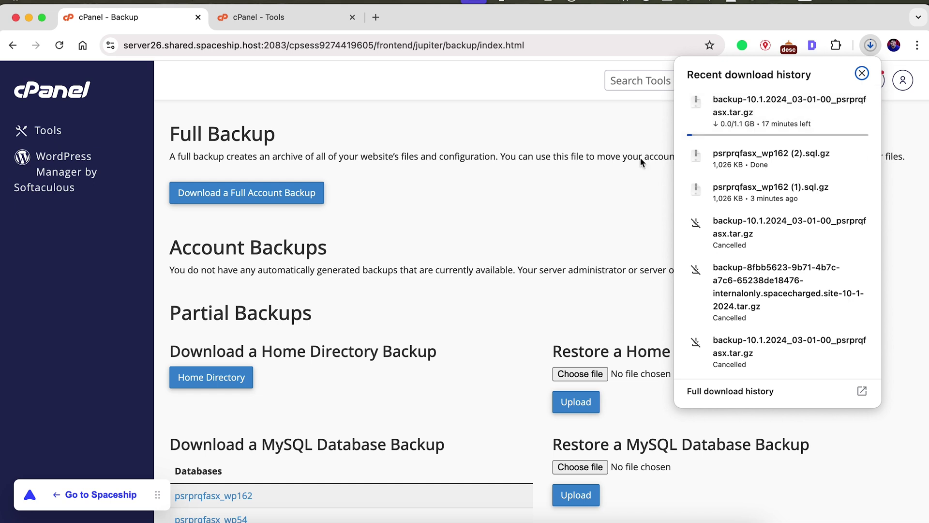
left_click(518, 207)
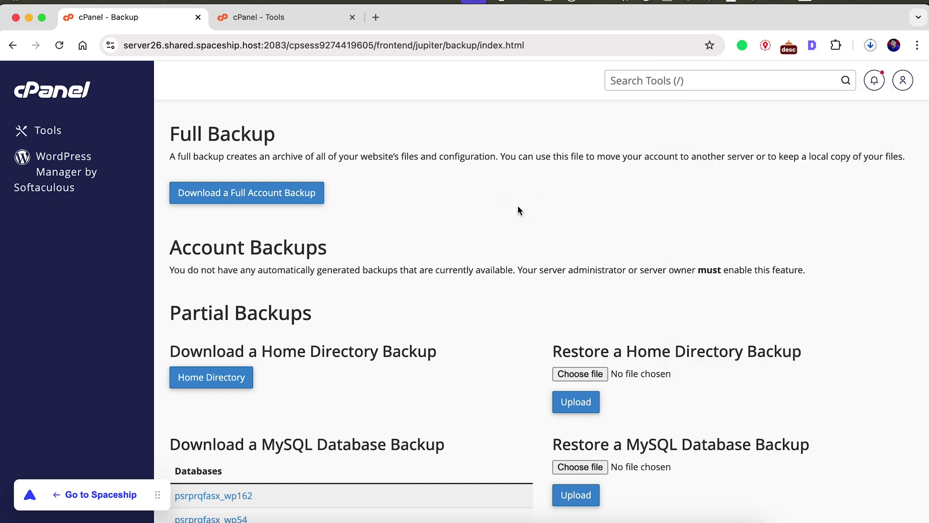
scroll(519, 283, "down", 2)
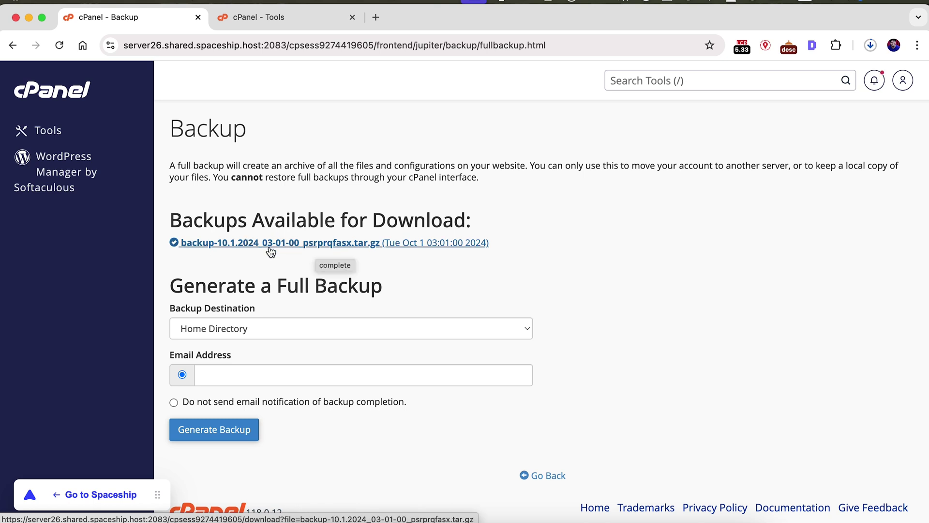
Open File Manager from the cPanel tools search results and check the full backup's download progress.
left_click(276, 17)
left_click(596, 146)
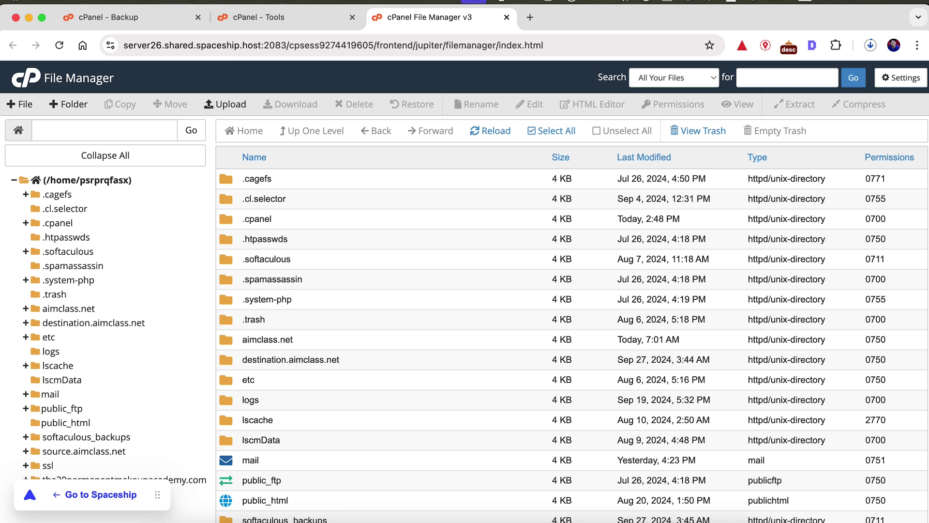
left_click(871, 45)
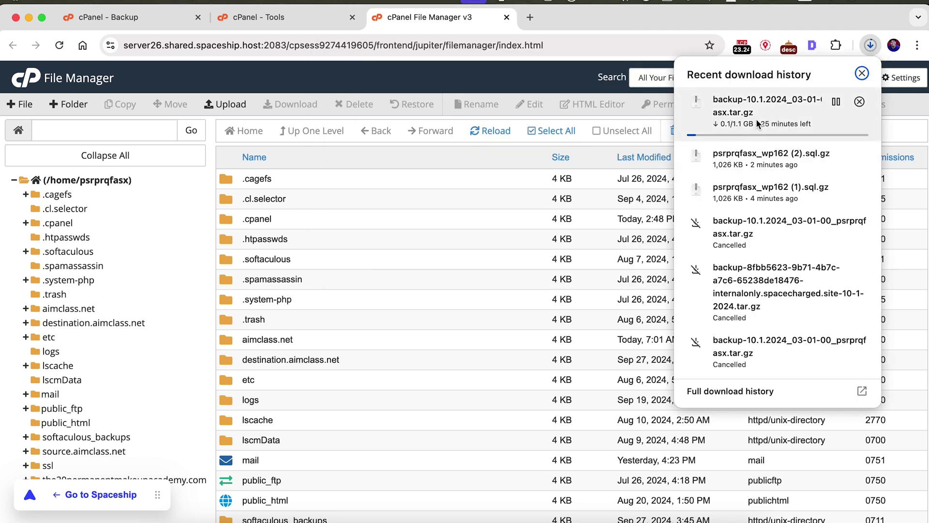
left_click(446, 83)
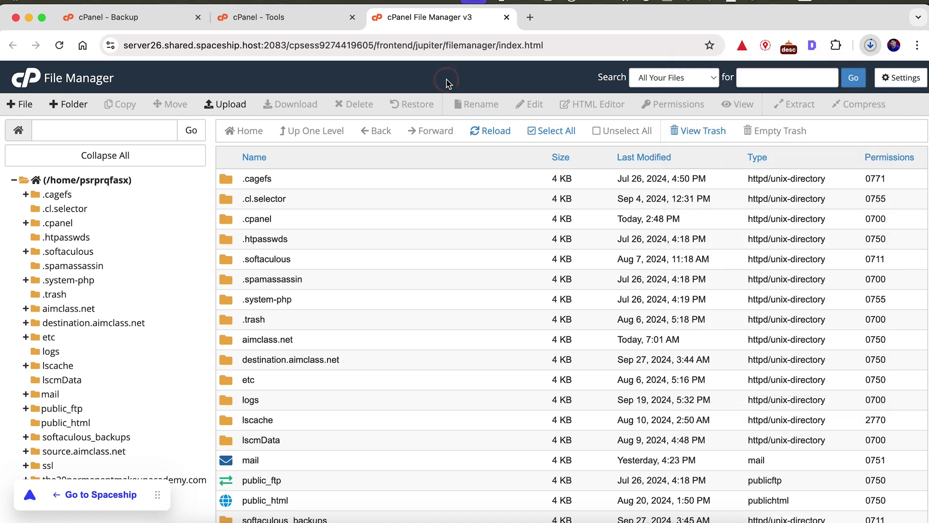
Switch to the Gmail window to view the backup notification email, and return to the File Manager window.
left_click(352, 2)
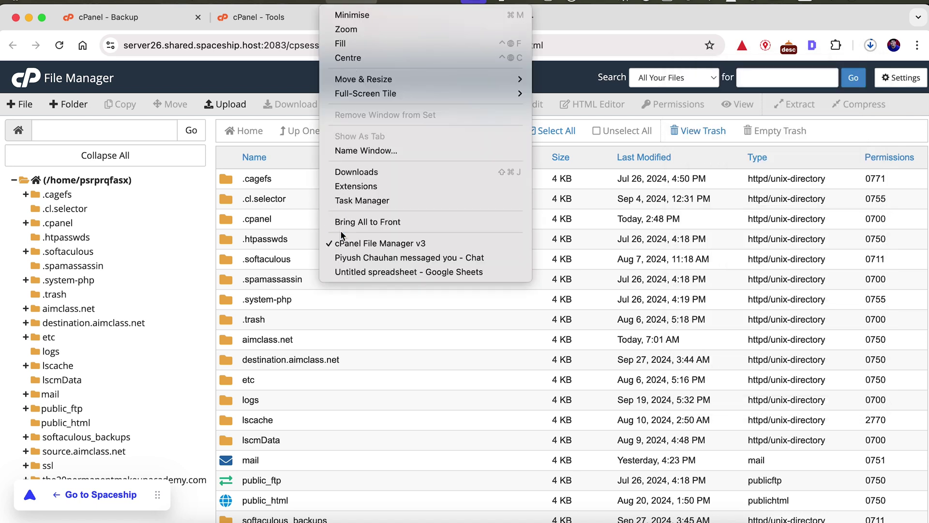
left_click(339, 257)
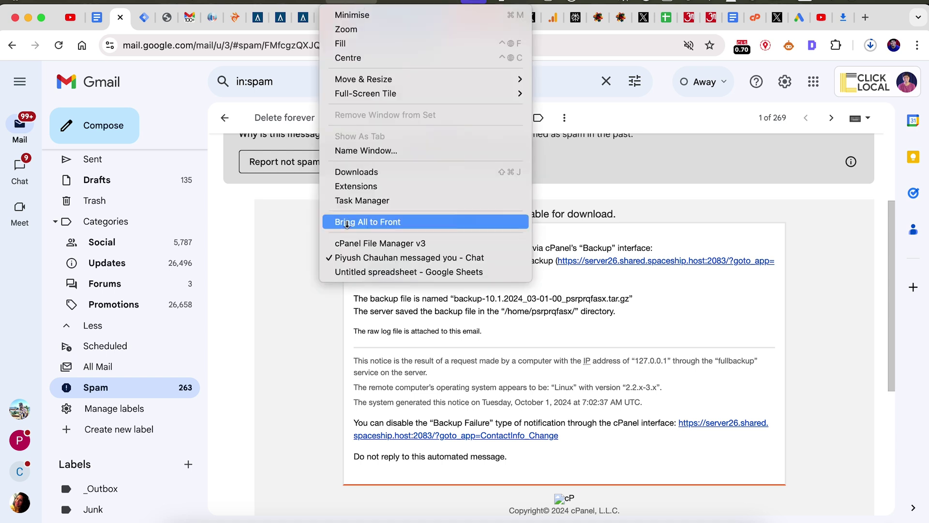
left_click(349, 243)
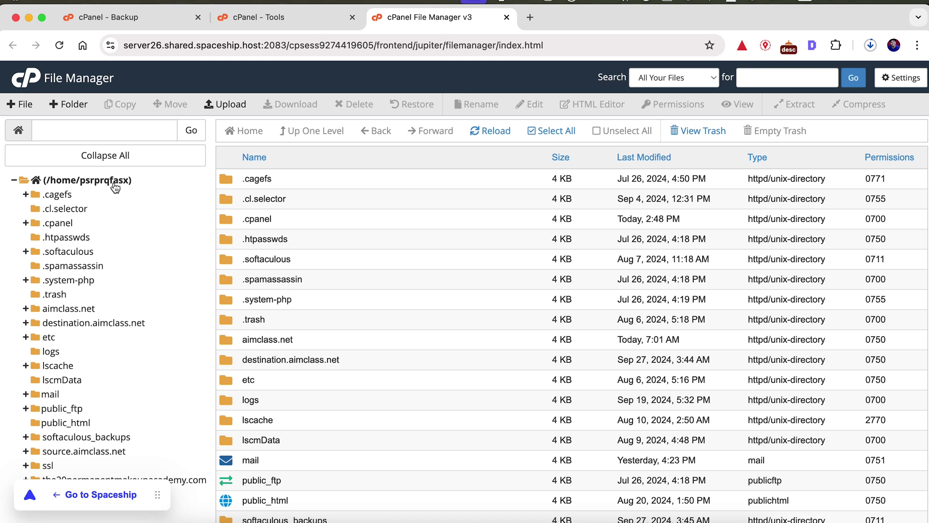
Locate backup-10.1.2024_03-01-00_psrprqfasx.tar.gz in the home directory and show its available file actions.
scroll(277, 350, "down", 10)
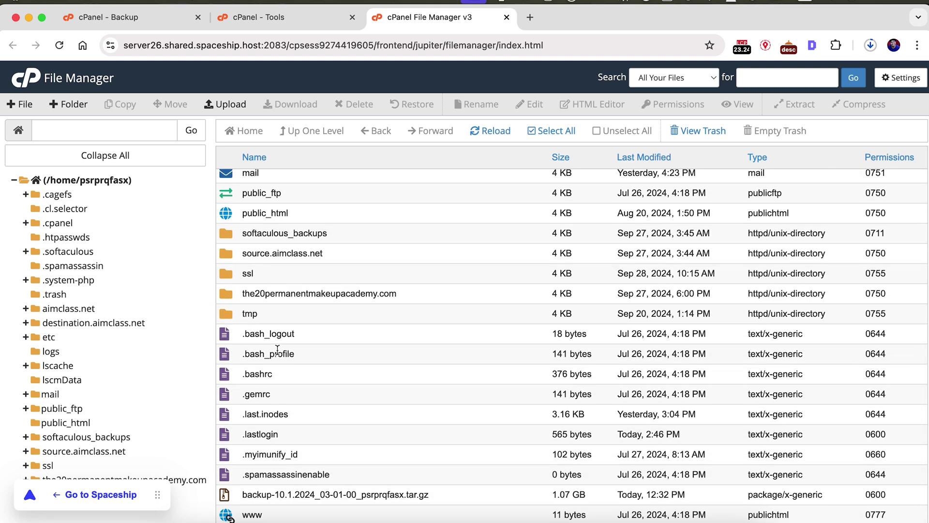
left_click(255, 497)
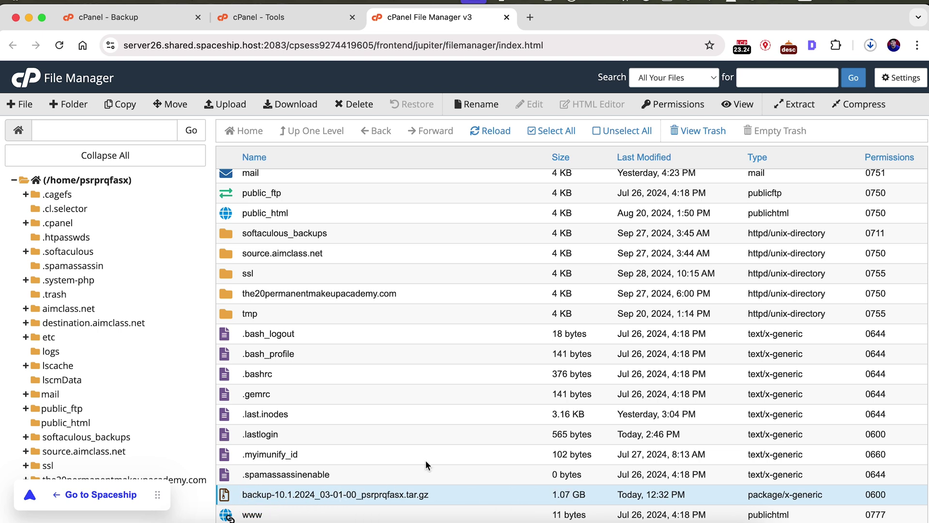
right_click(411, 493)
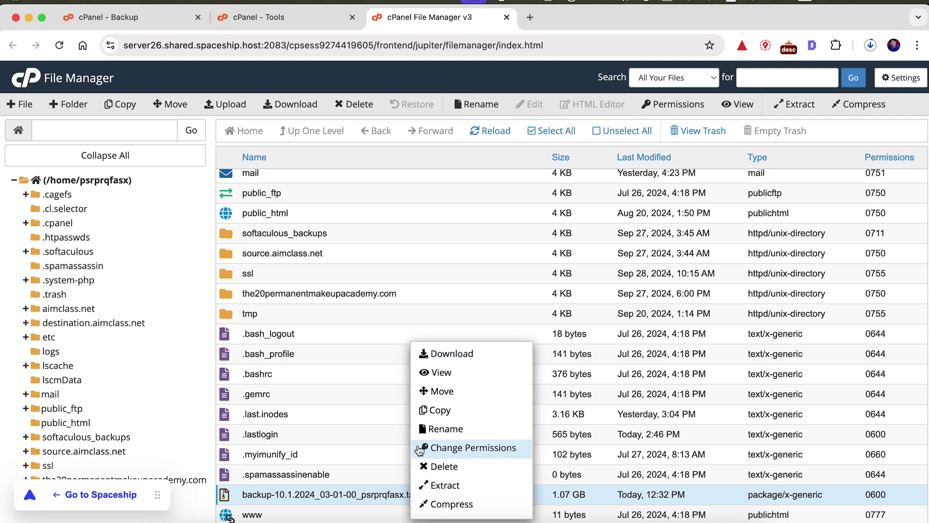
Return to the full backup page and check the remaining download time of the backup archive.
key("super+1")
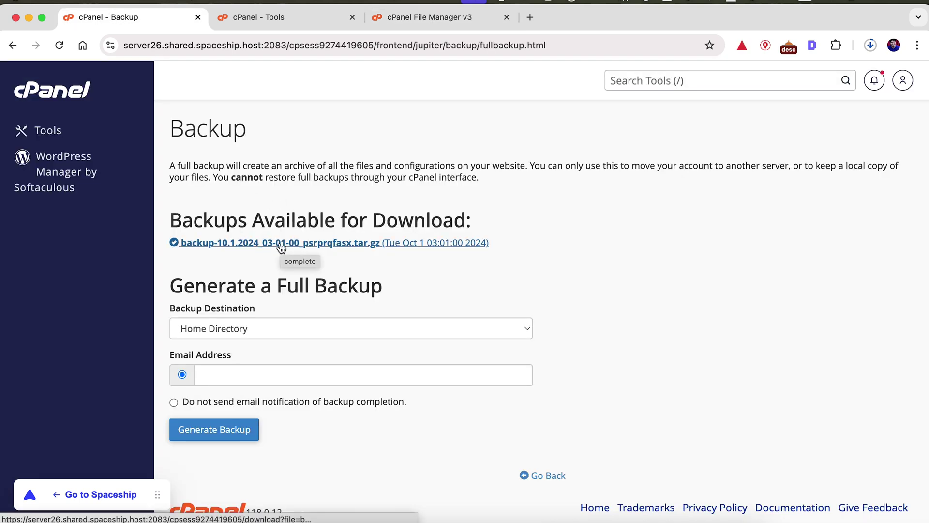
left_click(865, 47)
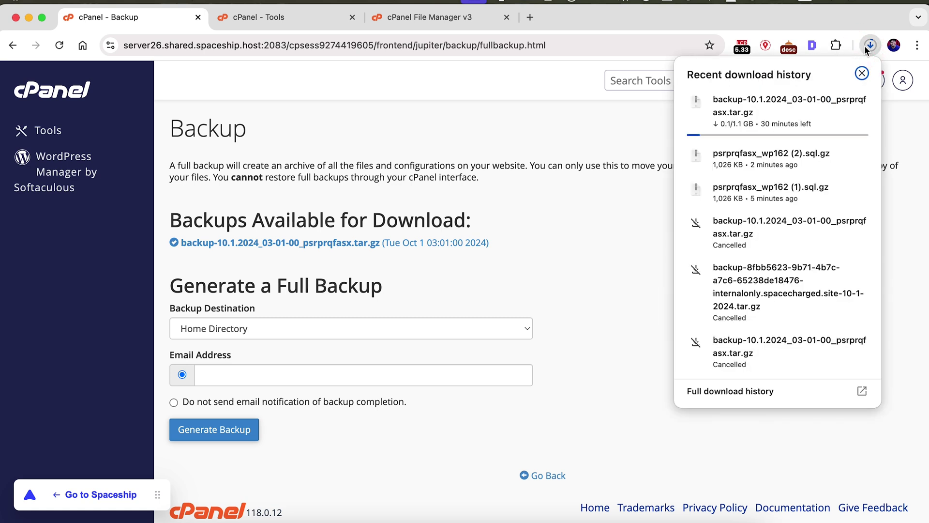
mouse_move(738, 132)
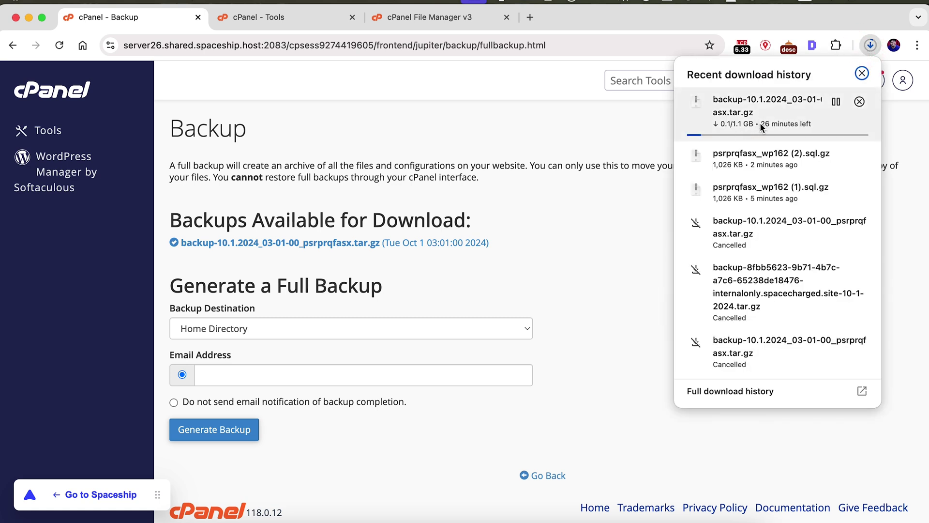
left_click(463, 229)
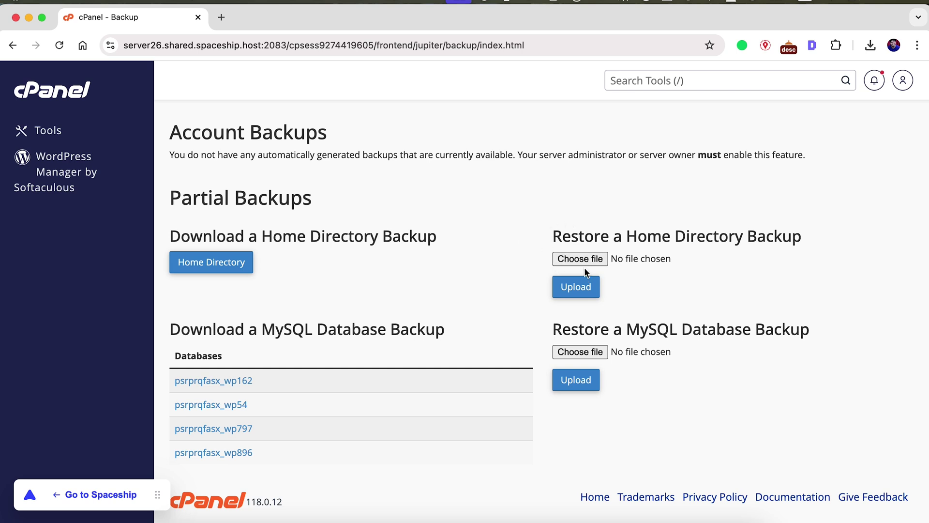
Choose the backup-10.1.2024 tar.gz archive from the New Downloads folder as the home directory backup to restore.
left_click(575, 257)
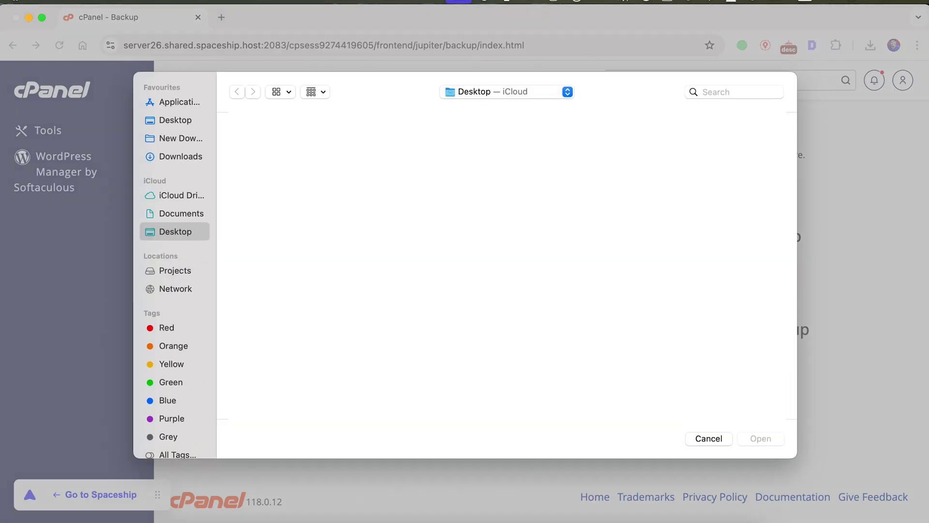
left_click(169, 139)
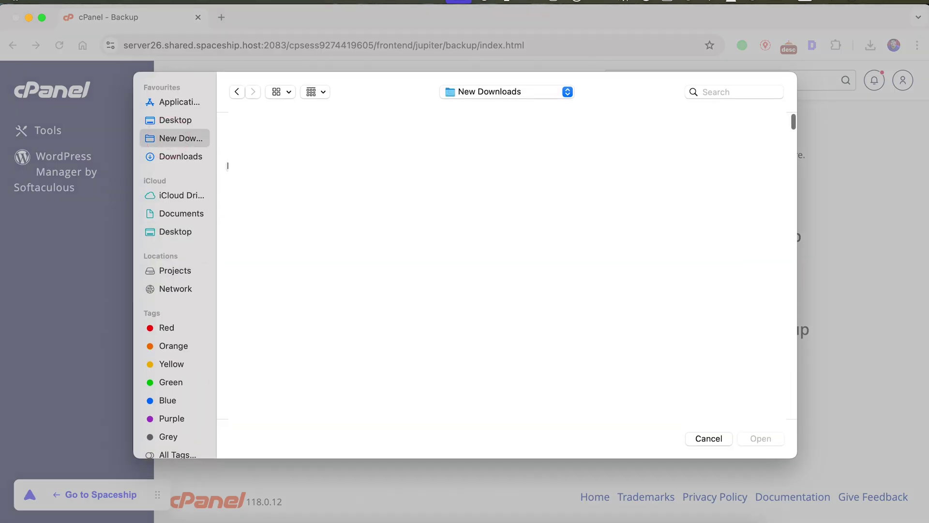
left_click(341, 155)
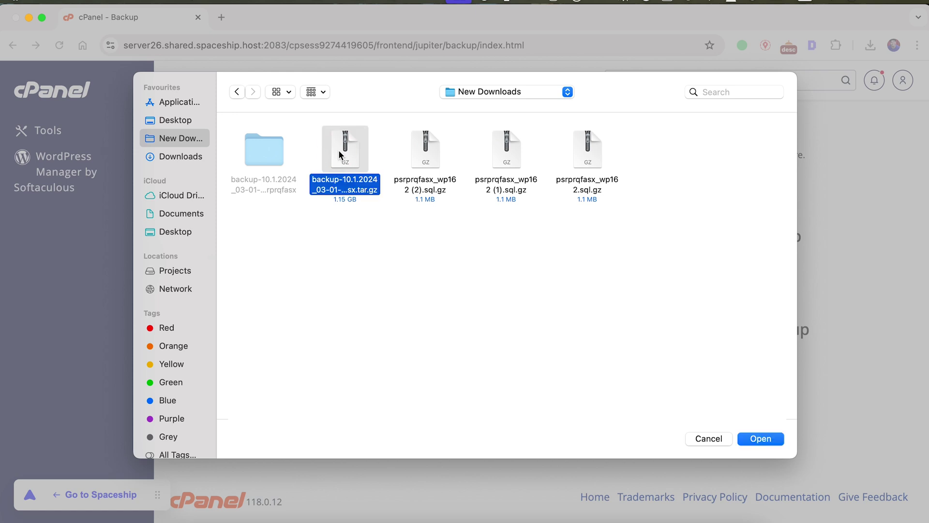
left_click(755, 440)
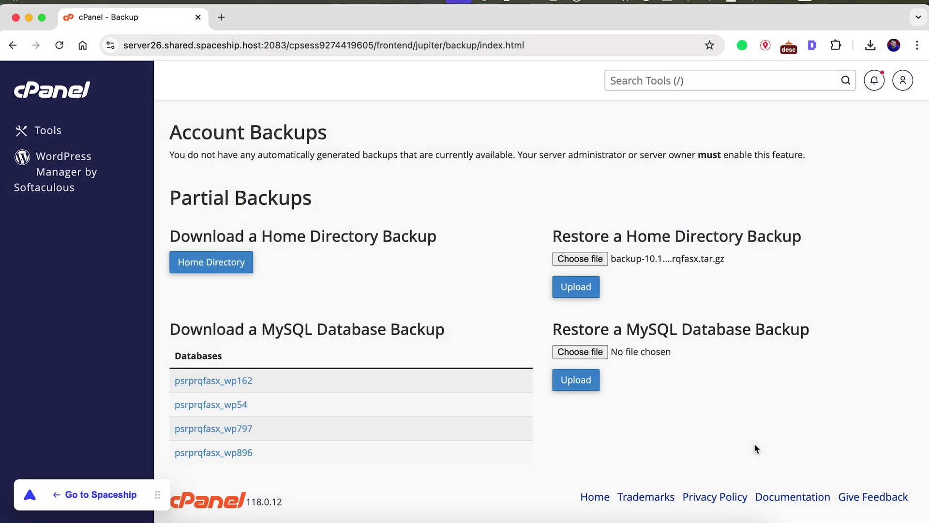
Choose psrprqfasx_wp162 (2).sql.gz from the New Downloads folder as the MySQL database backup to restore.
left_click(590, 352)
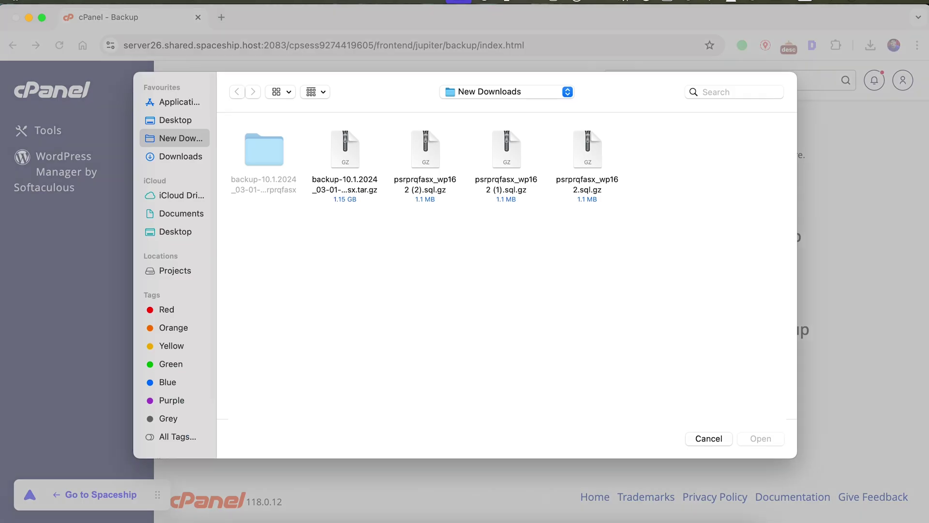
left_click(428, 154)
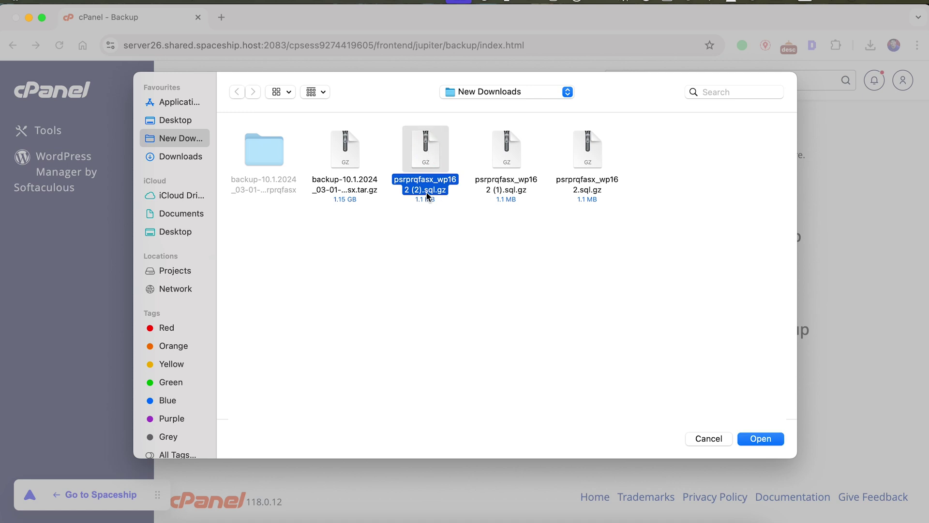
left_click(753, 437)
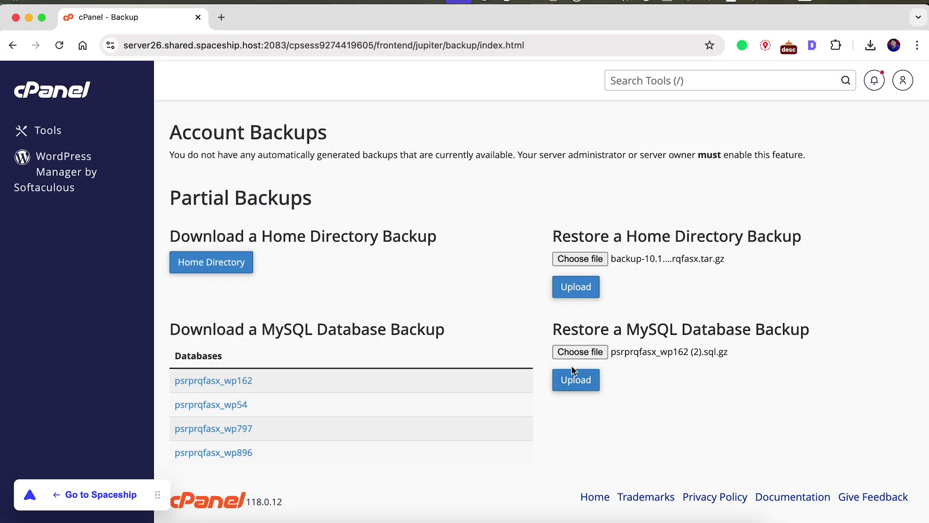
Upload both chosen backup files to restore the home directory and the MySQL database.
left_click(567, 289)
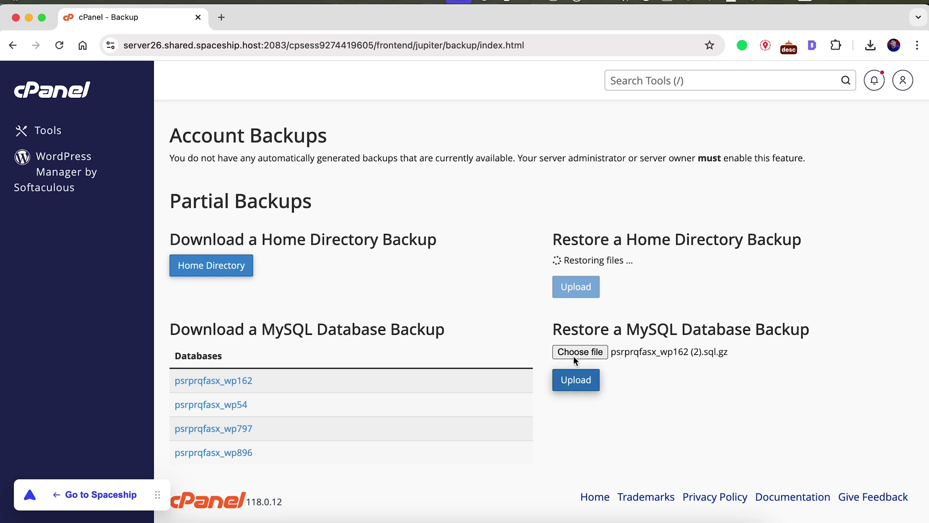
left_click(575, 382)
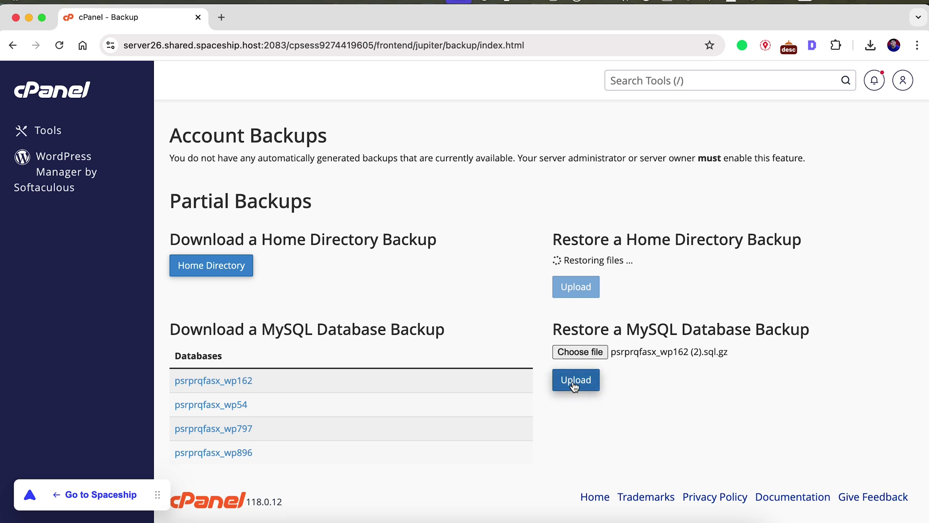